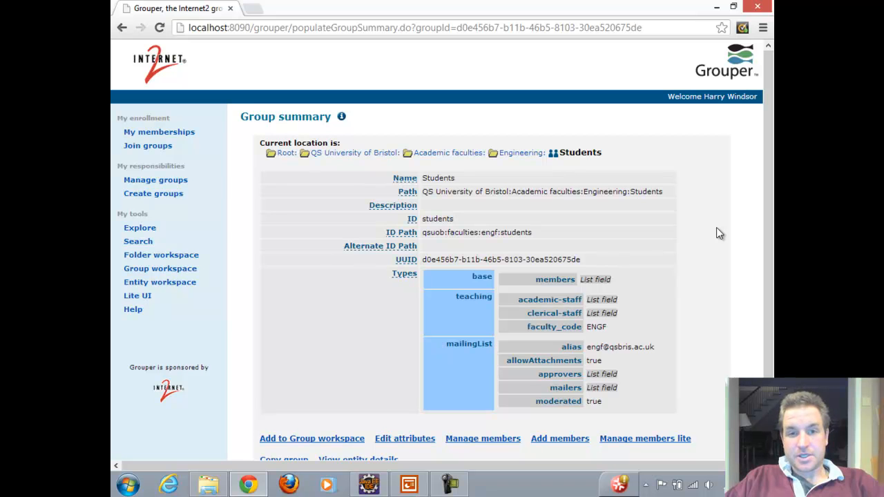
Step: Open the lite member management page for the Engineering Students group
{"action": "left_click_drag", "start_coordinate": [768, 256], "coordinate": [772, 317]}
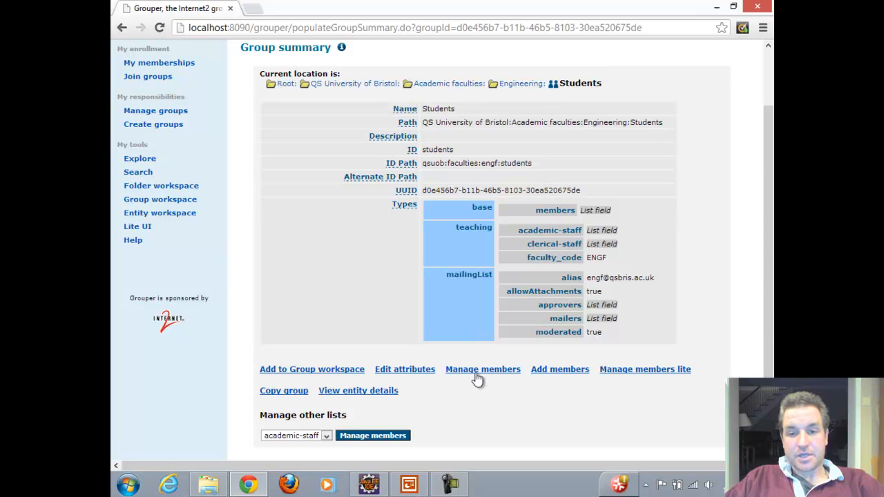
{"action": "left_click", "coordinate": [642, 373]}
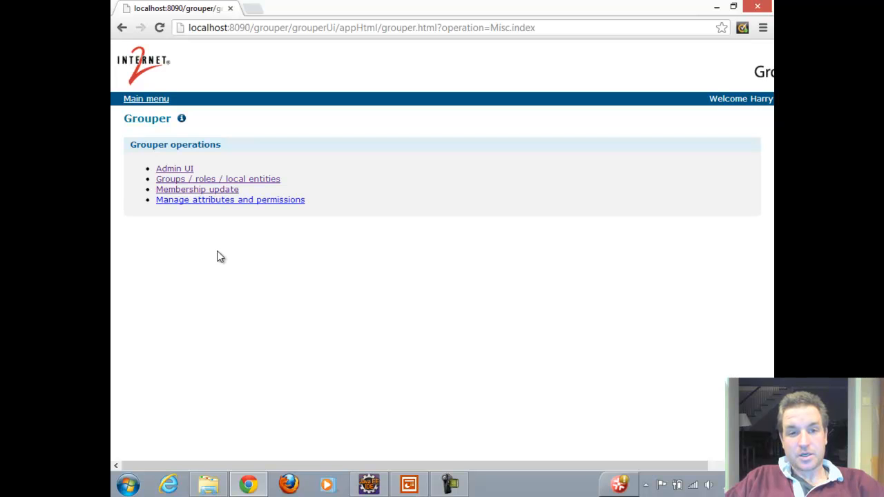
Step: Go to Membership update, find the Arts Students group by searching for "st", and open its membership page
{"action": "left_click", "coordinate": [198, 190]}
{"action": "left_click", "coordinate": [280, 152]}
{"action": "type", "text": "st"}
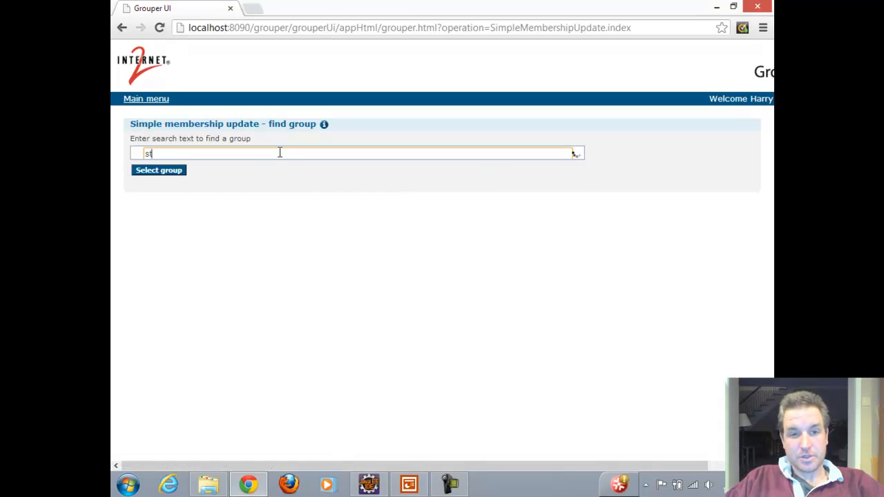
{"action": "left_click", "coordinate": [283, 168]}
{"action": "left_click", "coordinate": [153, 173]}
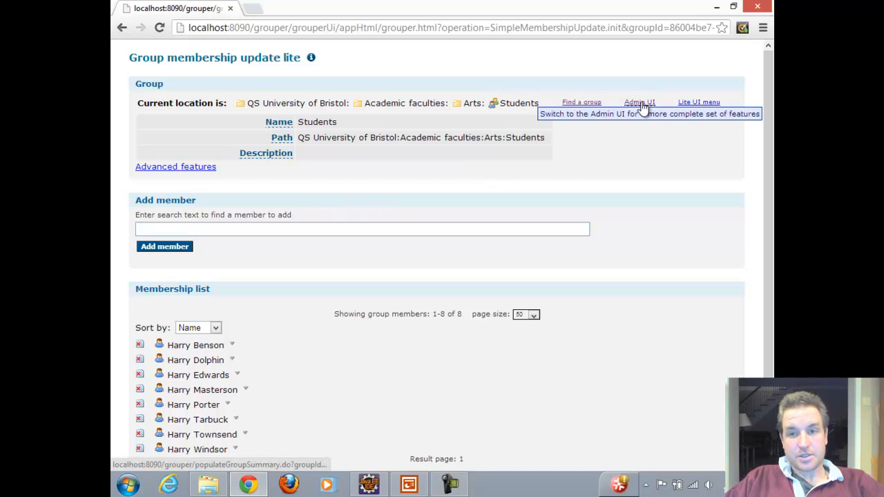
Step: Switch to the Groups / roles / local entities page in the Lite UI and search for "st"
{"action": "left_click", "coordinate": [696, 104]}
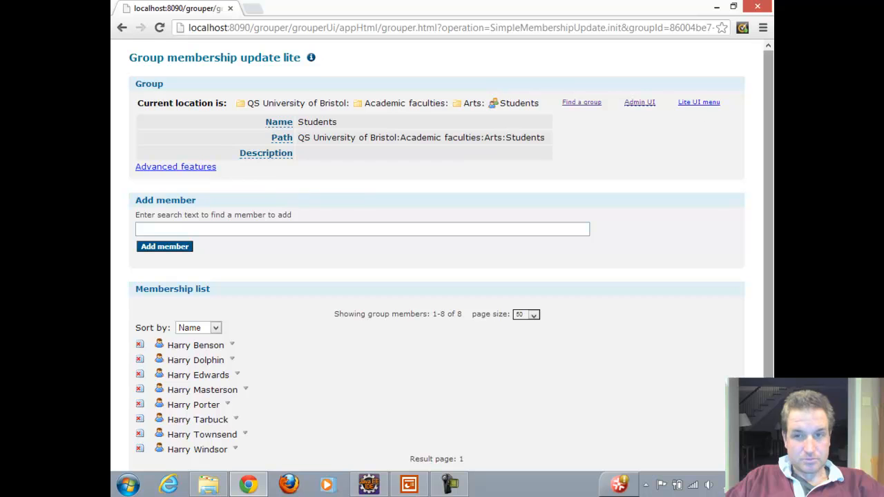
{"action": "left_click", "coordinate": [696, 104]}
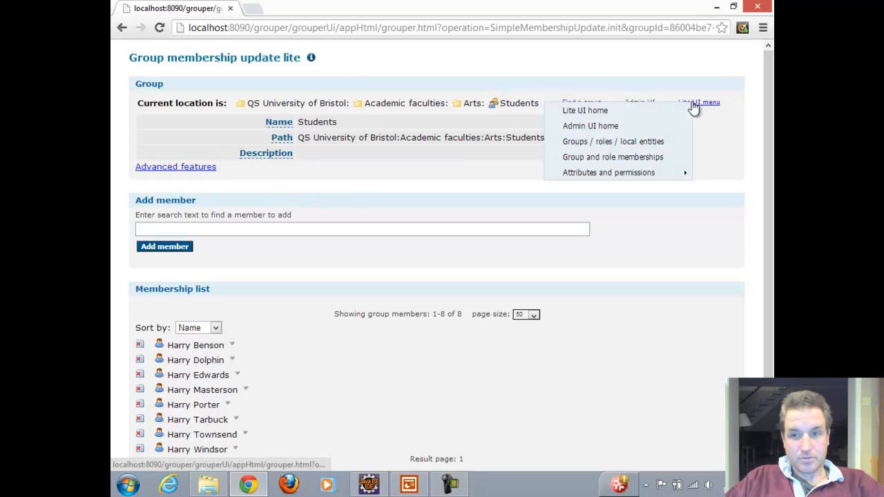
{"action": "left_click", "coordinate": [601, 142]}
{"action": "left_click", "coordinate": [241, 173]}
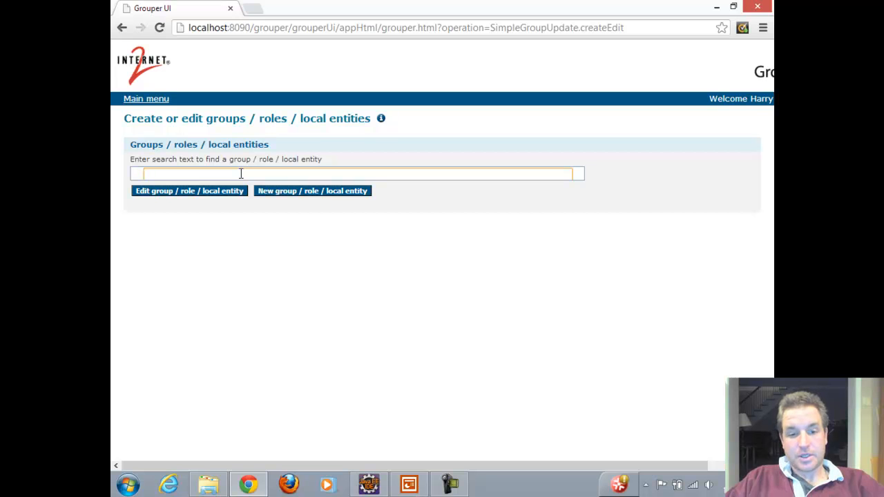
{"action": "type", "text": "st"}
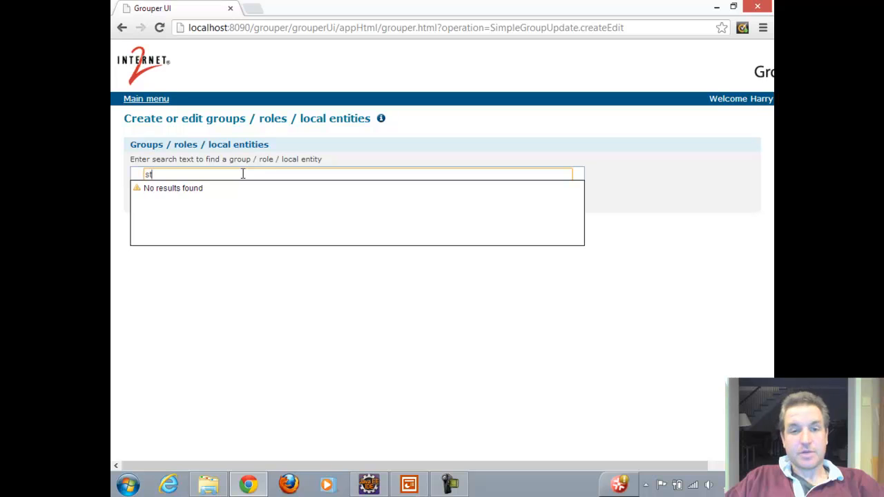
{"action": "left_click", "coordinate": [310, 151]}
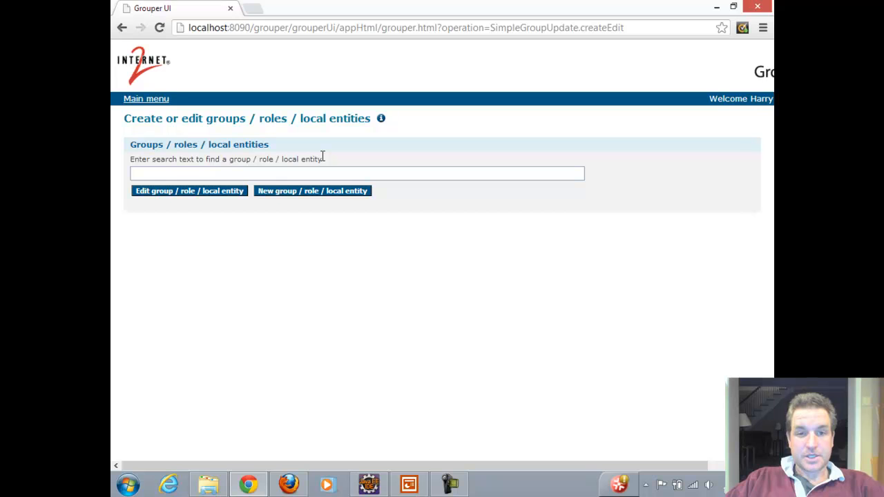
Step: Search for "st" again, open the Arts Students group for editing, and go to its memberships
{"action": "left_click", "coordinate": [202, 173]}
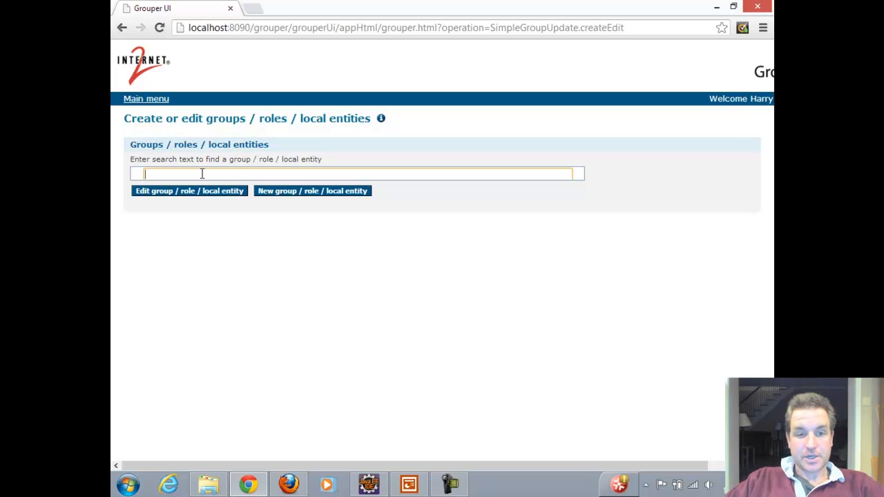
{"action": "type", "text": "st"}
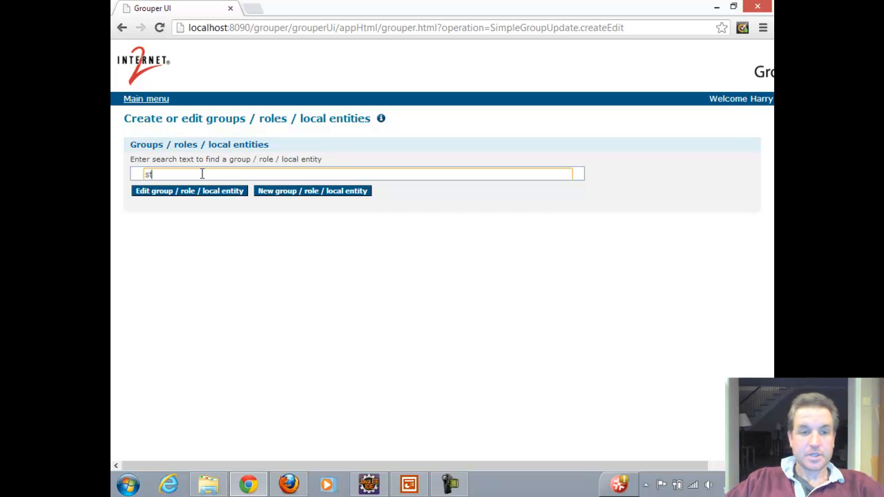
{"action": "left_click", "coordinate": [205, 191]}
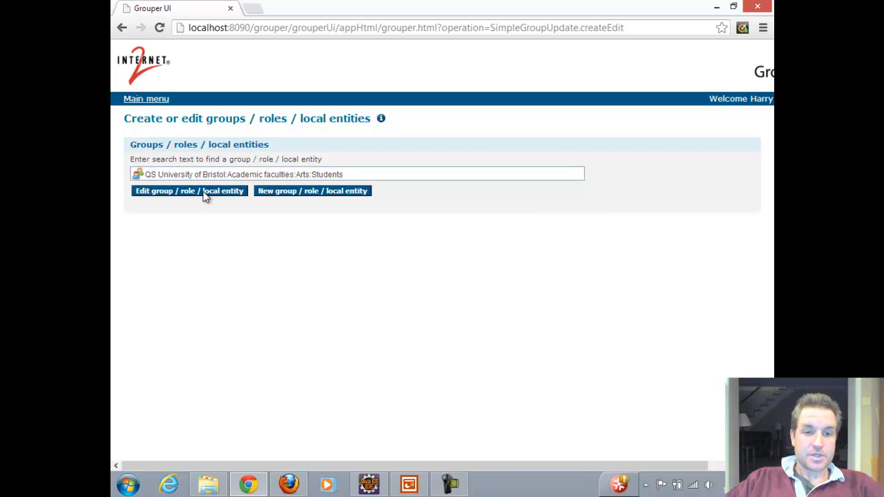
{"action": "left_click", "coordinate": [166, 195]}
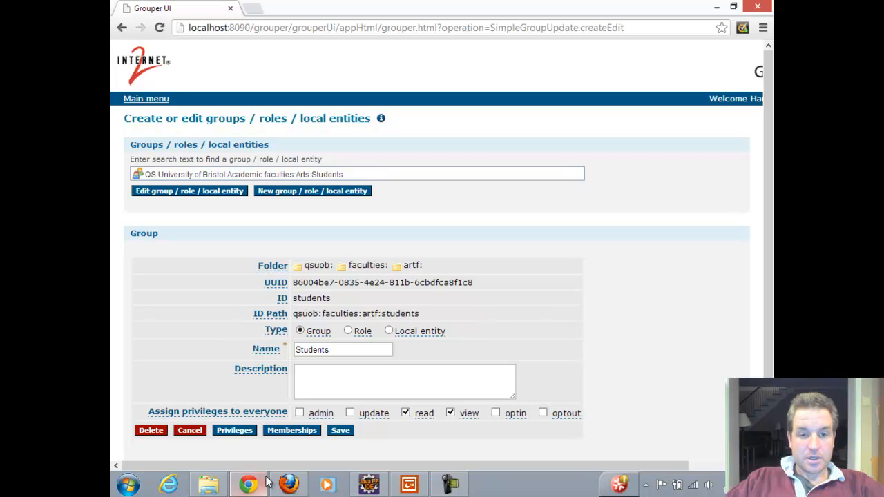
{"action": "left_click", "coordinate": [288, 434]}
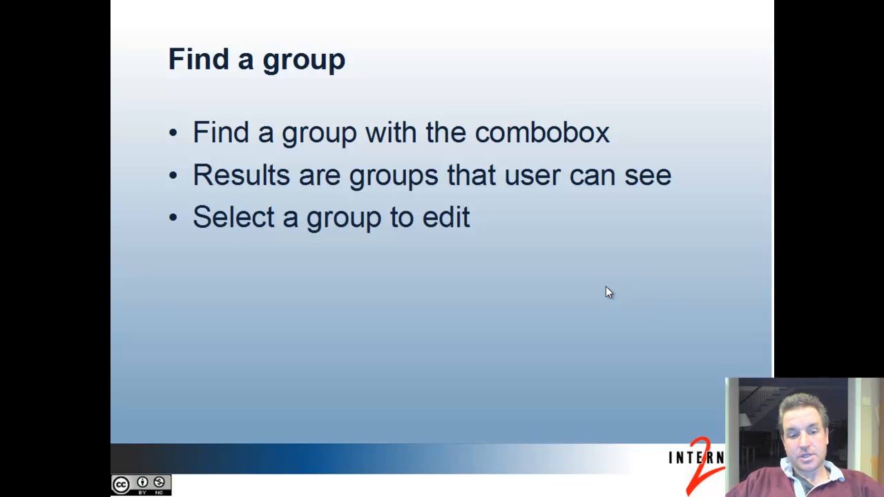
Step: Switch from PowerPoint to Chrome, find the Engineering Students group by searching for "st", and open its membership page
{"action": "key", "text": "alt+Tab"}
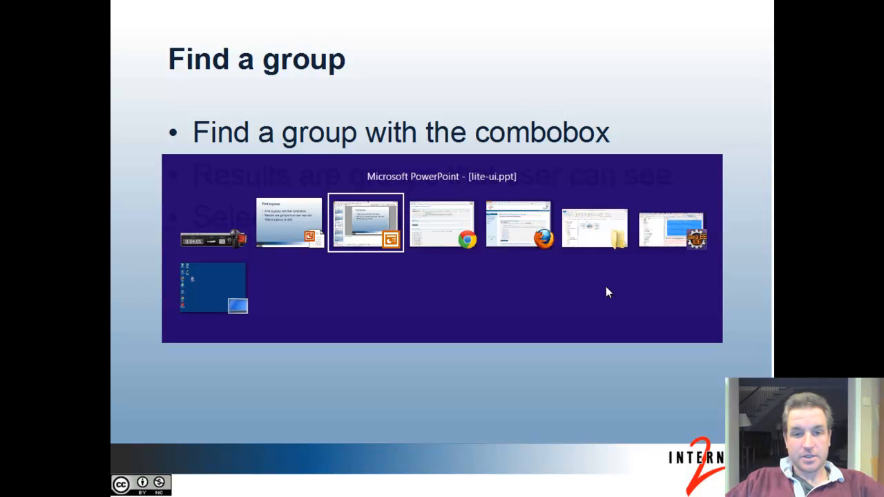
{"action": "key", "text": "alt+Tab"}
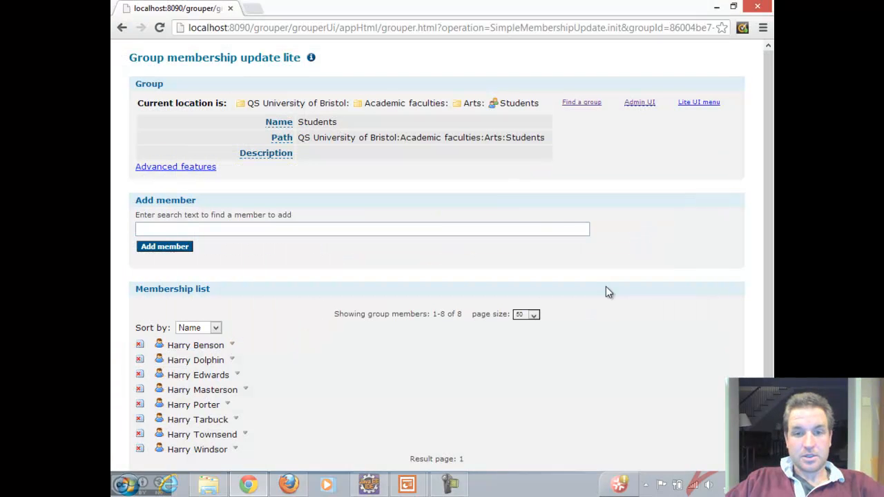
{"action": "left_click", "coordinate": [588, 105]}
{"action": "left_click", "coordinate": [249, 152]}
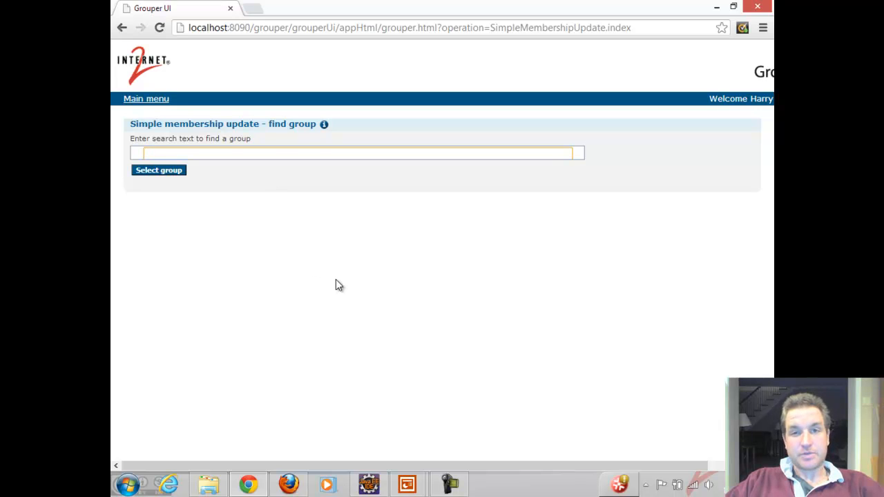
{"action": "type", "text": "st"}
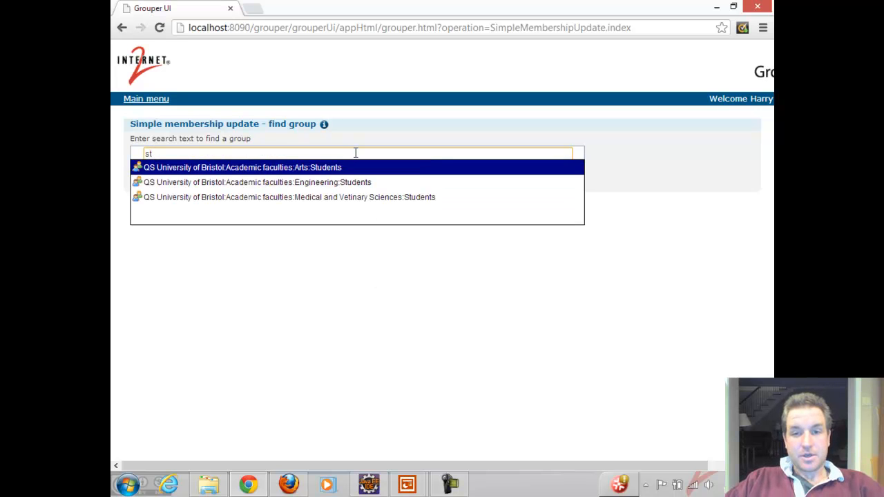
{"action": "left_click", "coordinate": [298, 183]}
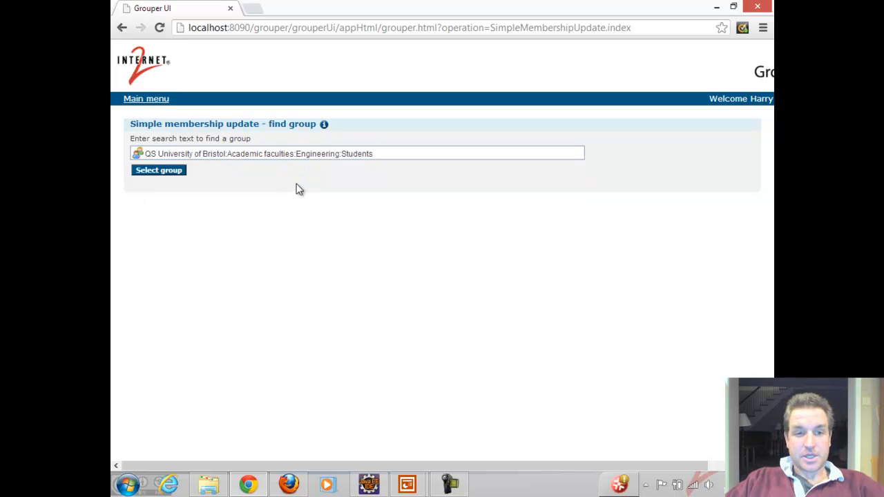
{"action": "left_click", "coordinate": [158, 172]}
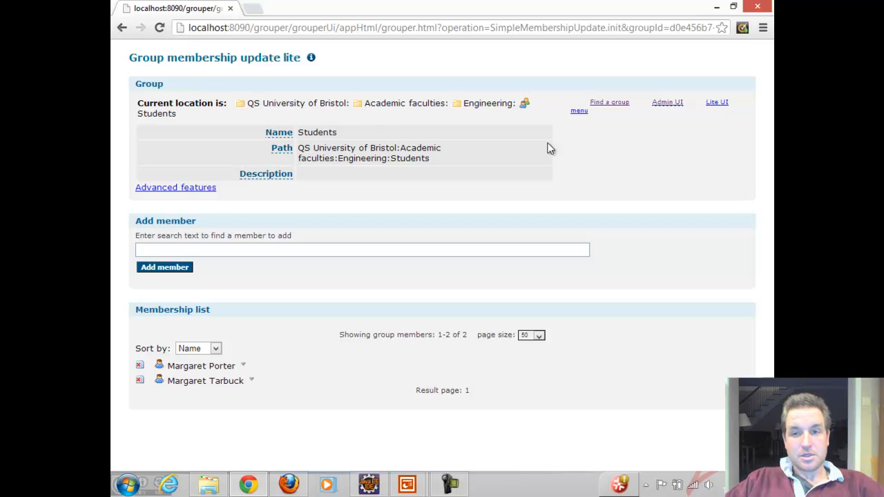
Step: Return to the group finder, search for groups matching "st", and switch to the PowerPoint presentation
{"action": "left_click", "coordinate": [610, 105]}
{"action": "left_click", "coordinate": [304, 153]}
{"action": "type", "text": "st"}
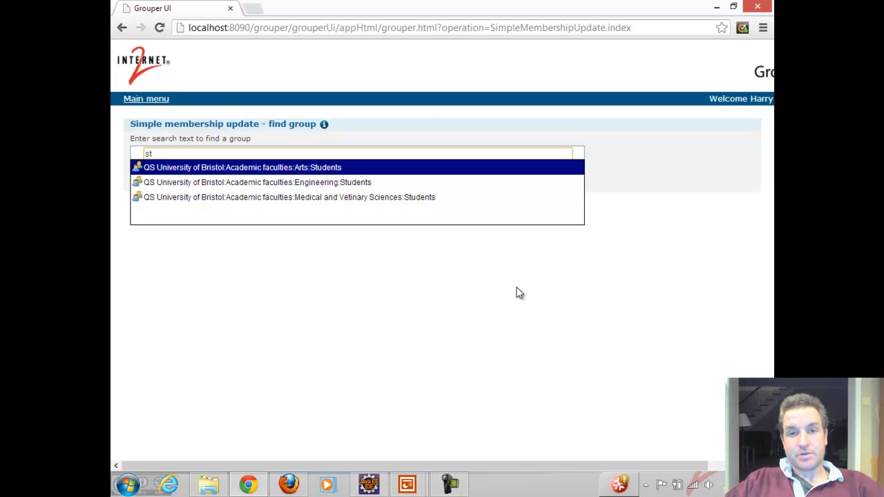
{"action": "key", "text": "alt+Tab"}
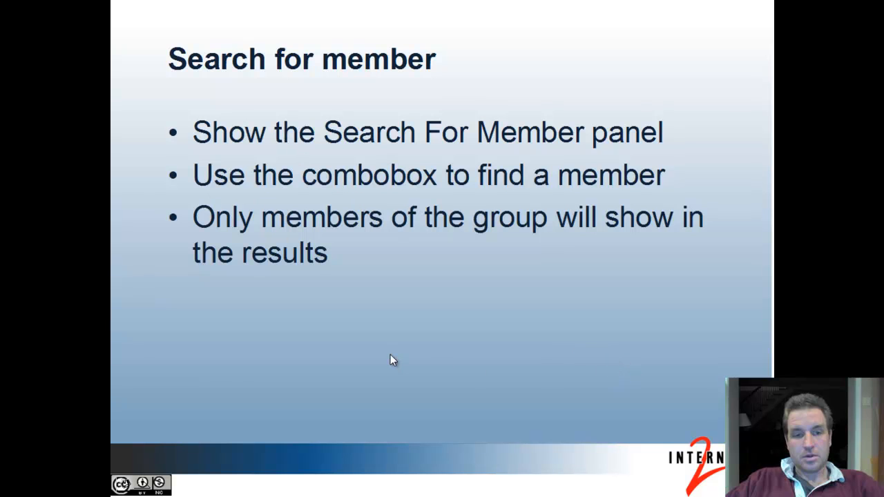
Step: Switch back to Chrome and enable the Search for member feature on the Arts Students membership page
{"action": "key", "text": "alt+Tab"}
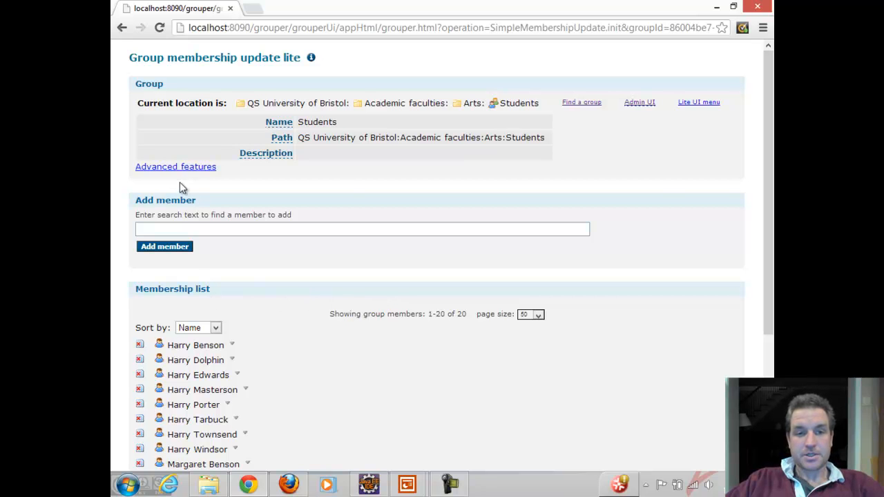
{"action": "left_click", "coordinate": [167, 169]}
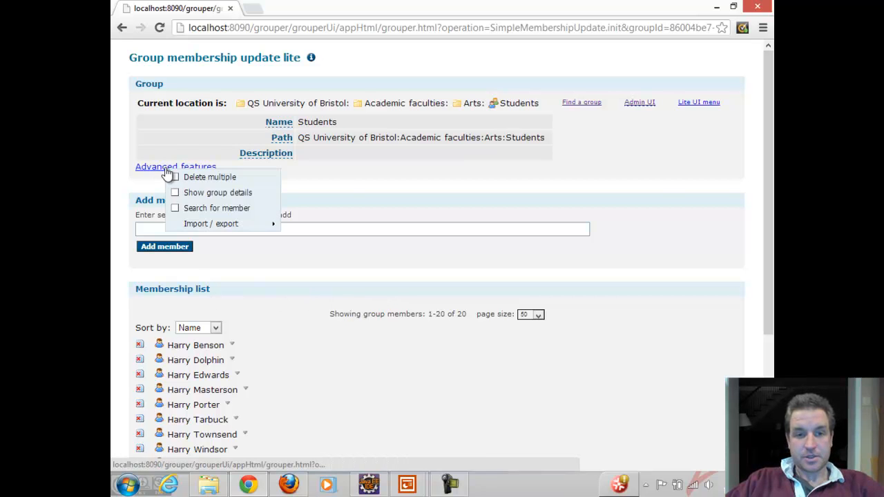
{"action": "left_click", "coordinate": [210, 208]}
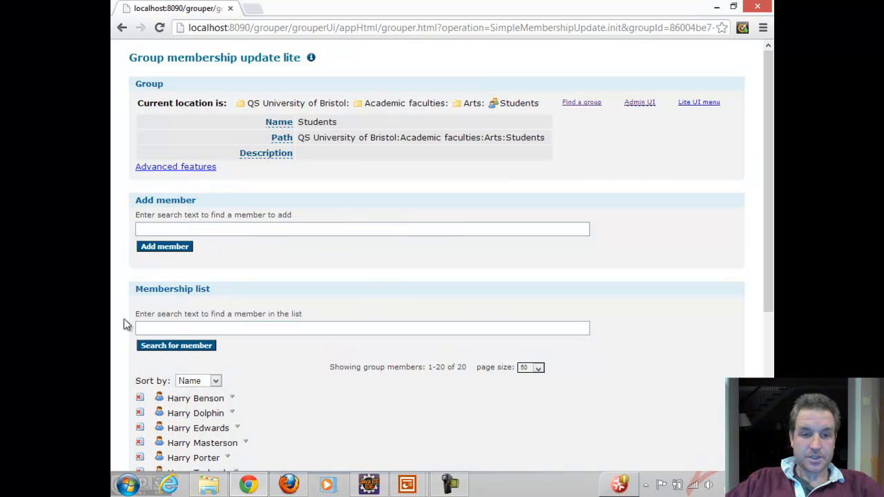
Step: Look up a member by partial first and last name and filter the Arts Students membership list to that person
{"action": "left_click", "coordinate": [171, 329]}
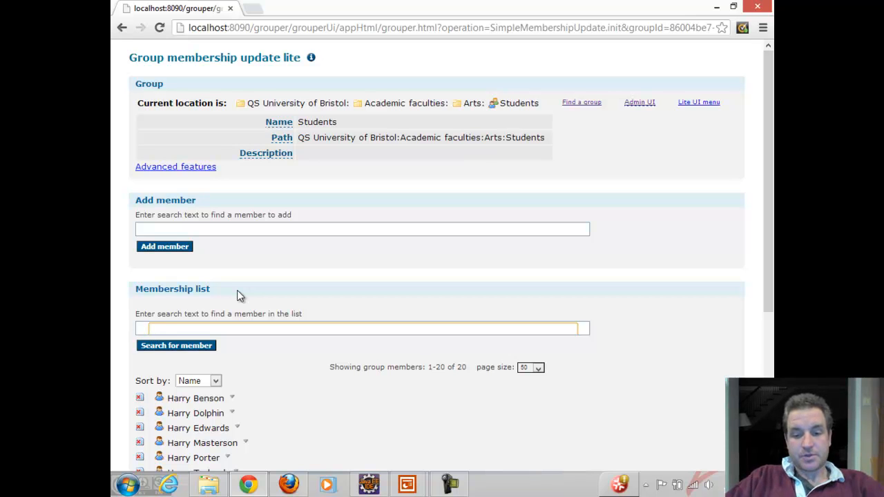
{"action": "type", "text": "mar col"}
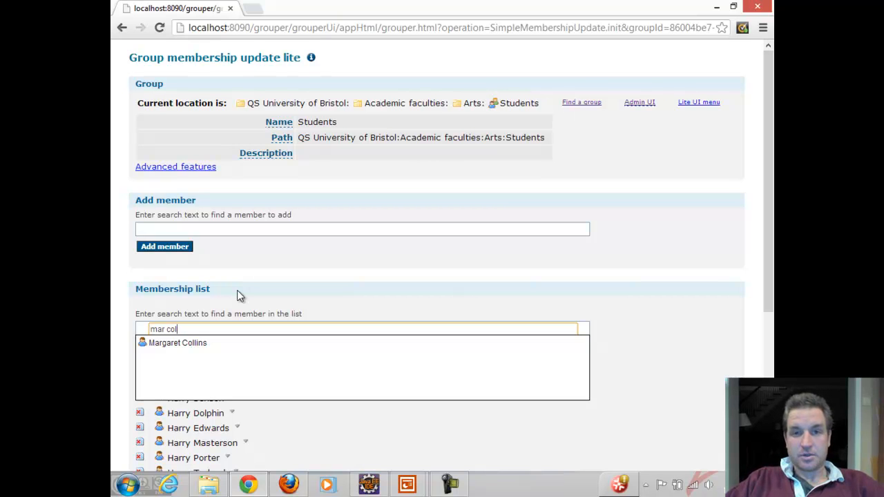
{"action": "left_click", "coordinate": [185, 345]}
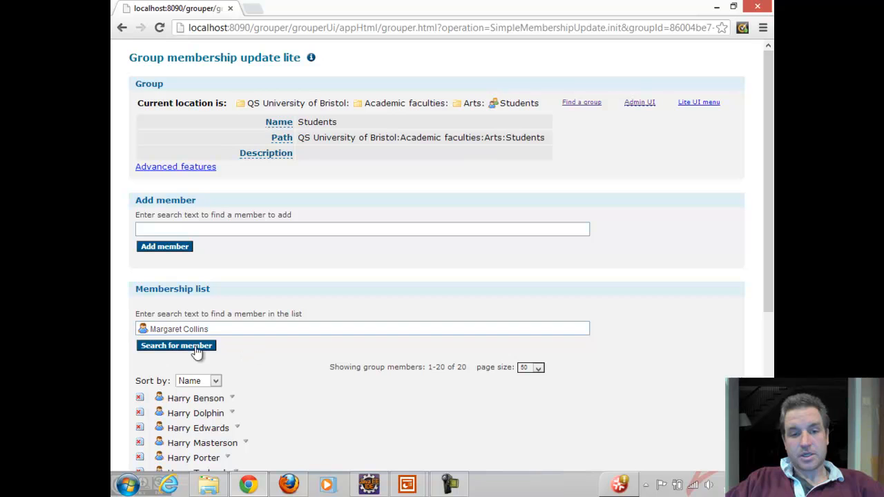
{"action": "left_click", "coordinate": [175, 346]}
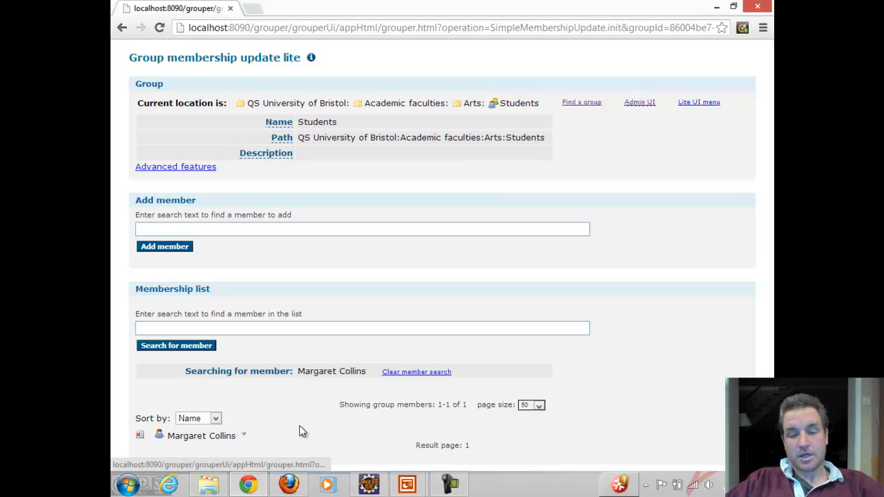
Step: Clear the member search on the membership list and switch to the PowerPoint presentation
{"action": "left_click", "coordinate": [412, 374]}
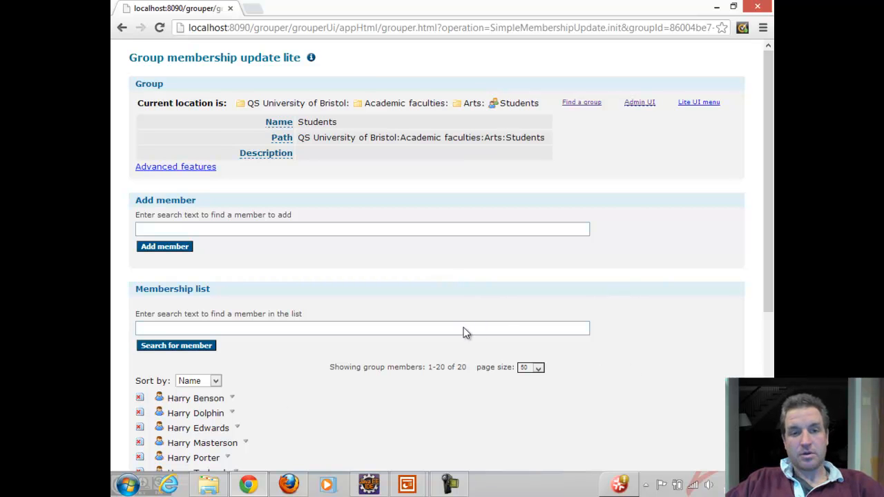
{"action": "key", "text": "alt+Tab"}
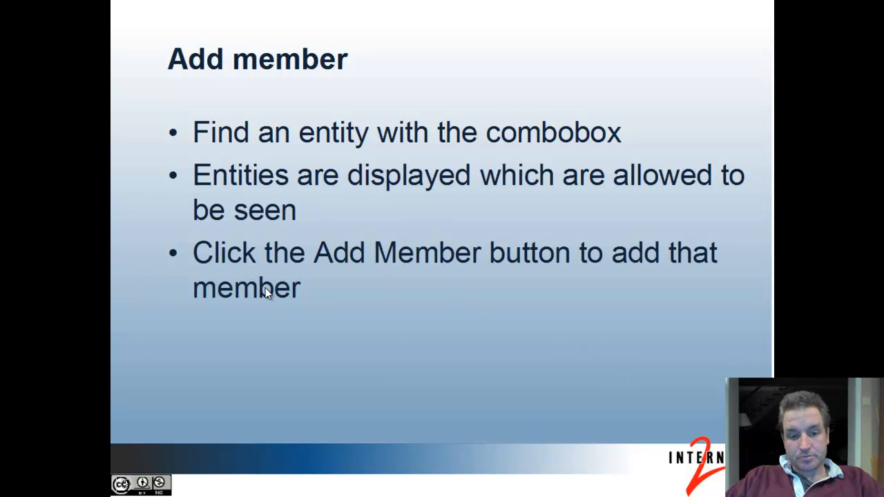
Step: Switch back to Chrome, search for a new member with "st", and add the chosen person from the matches to the Arts Students group
{"action": "key", "text": "alt+Tab"}
{"action": "left_click", "coordinate": [239, 228]}
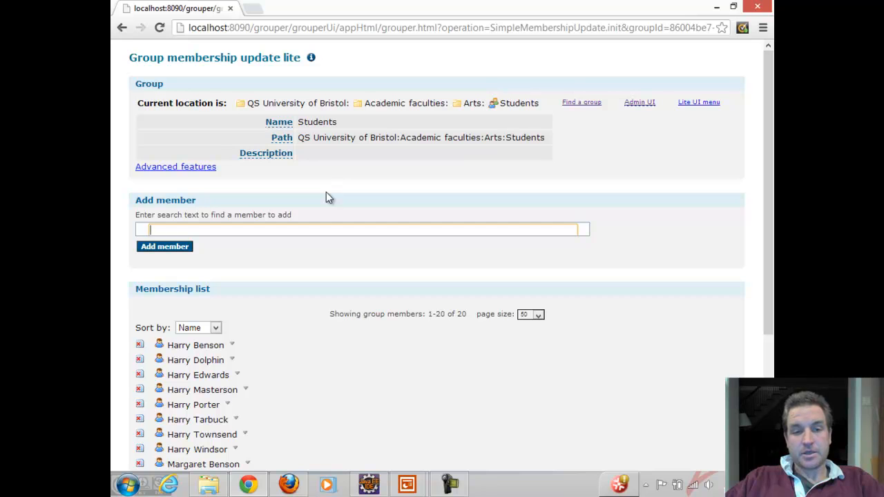
{"action": "type", "text": "st"}
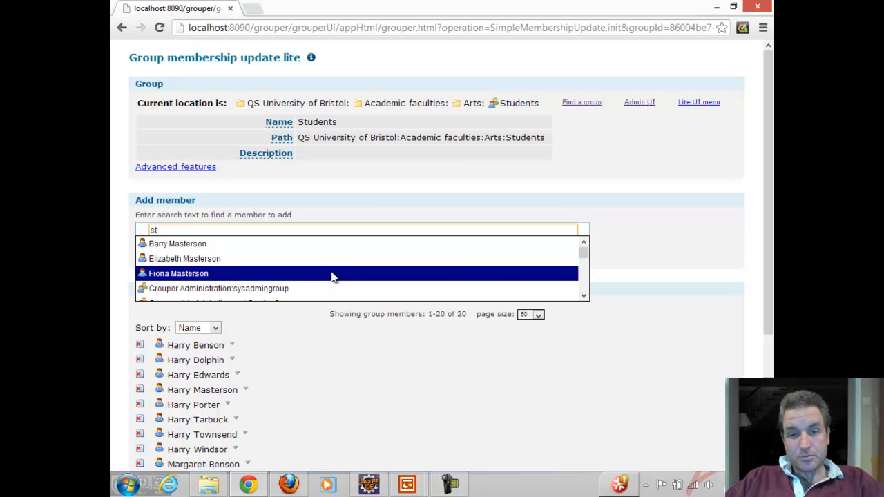
{"action": "left_click", "coordinate": [583, 256]}
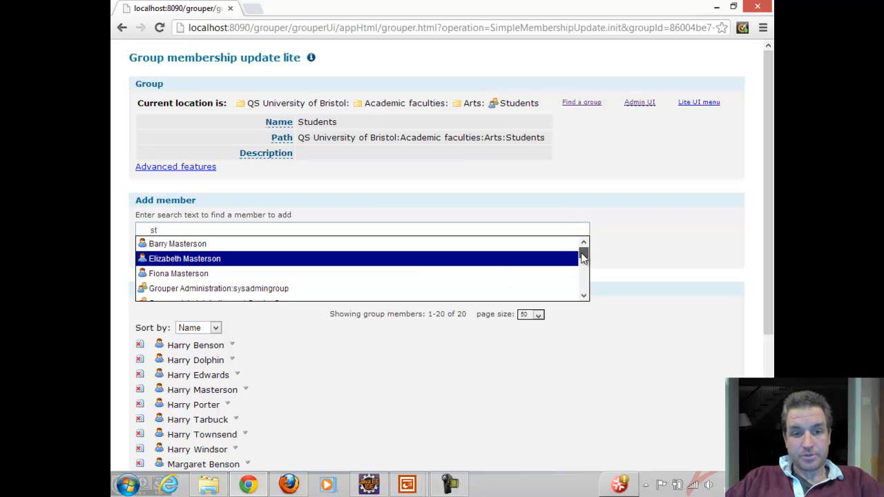
{"action": "left_click_drag", "start_coordinate": [583, 257], "coordinate": [583, 258]}
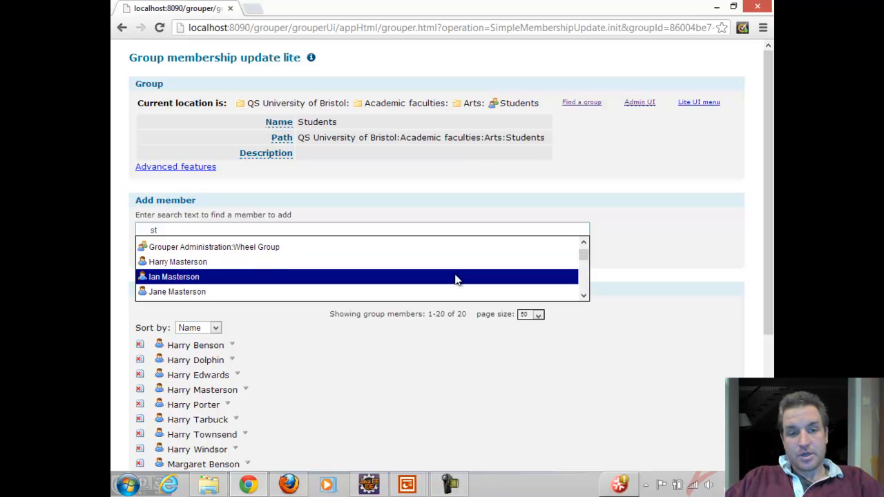
{"action": "left_click", "coordinate": [268, 277]}
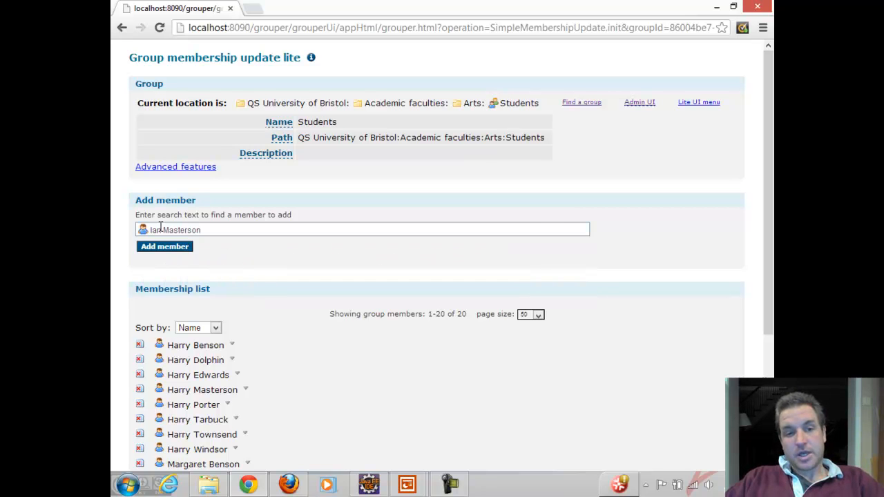
{"action": "left_click", "coordinate": [160, 250]}
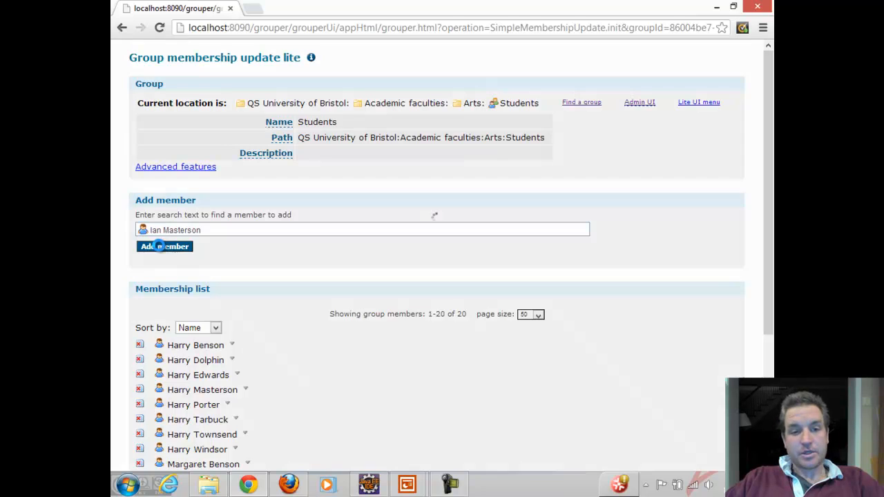
{"action": "left_click", "coordinate": [399, 112]}
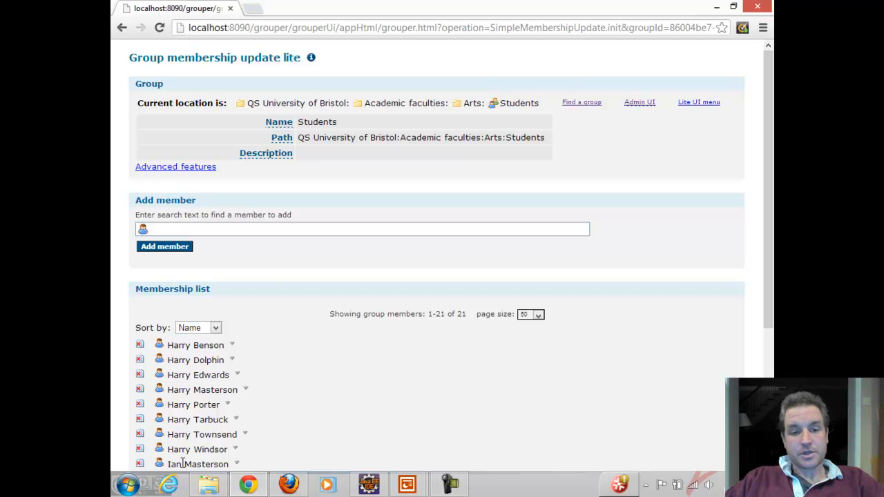
Step: Try to add the first person in the membership list to the group again, searching by first name
{"action": "left_click", "coordinate": [236, 229]}
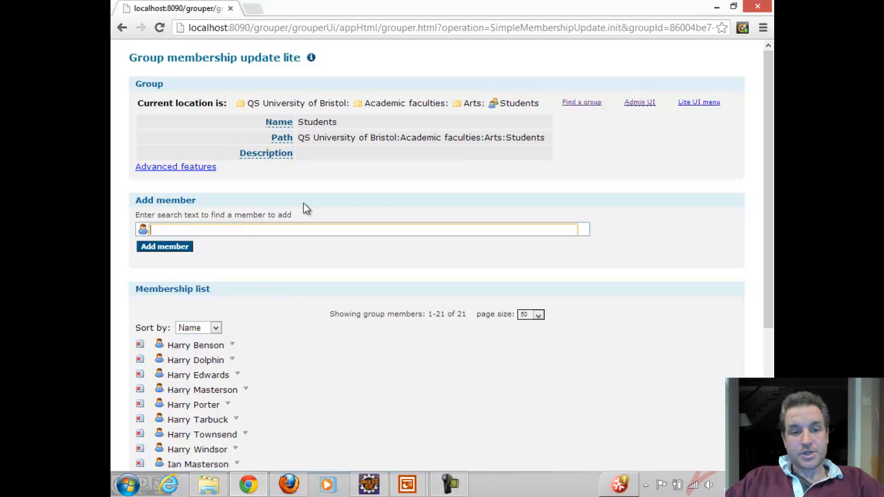
{"action": "type", "text": "ha be"}
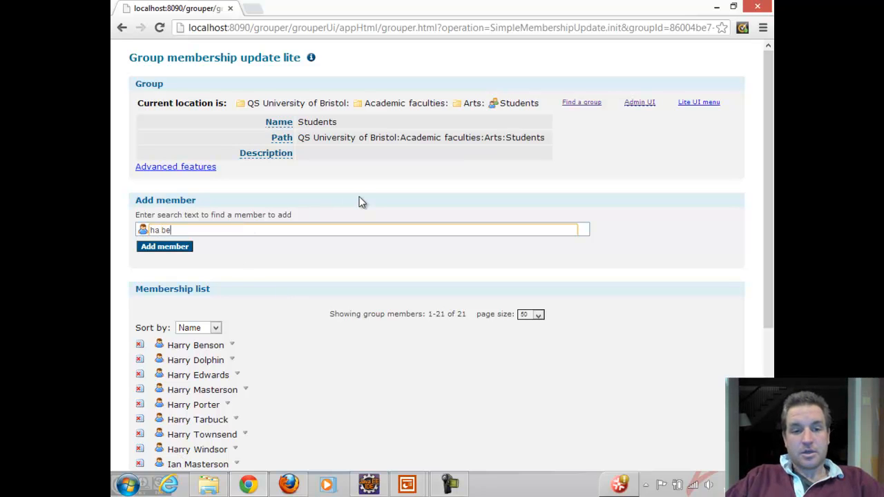
{"action": "key", "text": "BackSpace"}
{"action": "key", "text": "BackSpace"}
{"action": "key", "text": "BackSpace"}
{"action": "key", "text": "BackSpace"}
{"action": "key", "text": "BackSpace"}
{"action": "type", "text": "harry"}
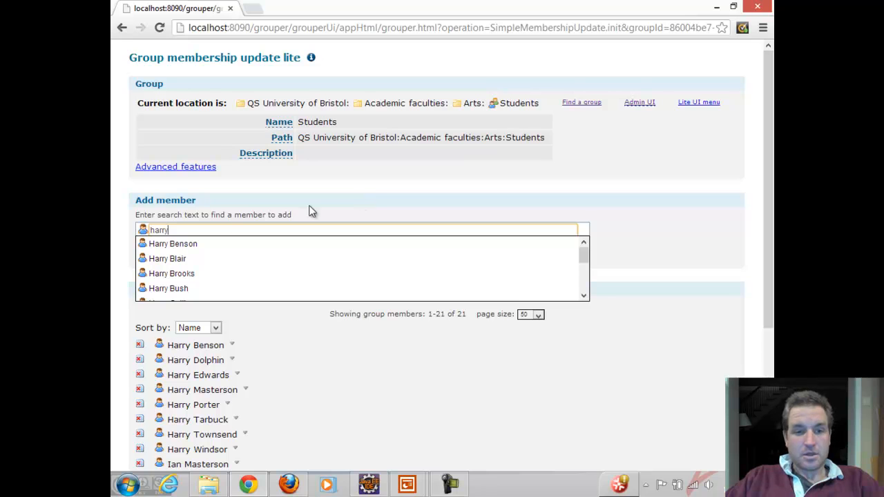
{"action": "left_click", "coordinate": [209, 244]}
{"action": "left_click", "coordinate": [161, 247]}
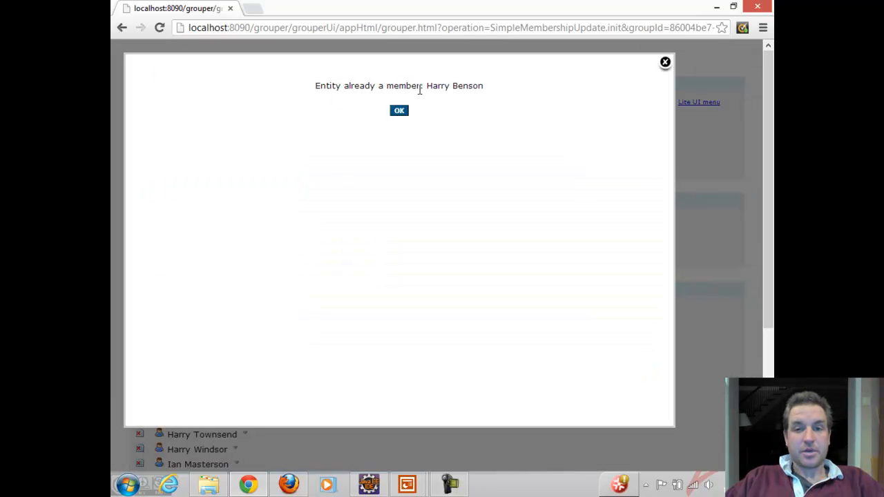
Step: View the Remove member slide in PowerPoint, return to Chrome, and delete the first member in the Students membership list
{"action": "key", "text": "alt+Tab"}
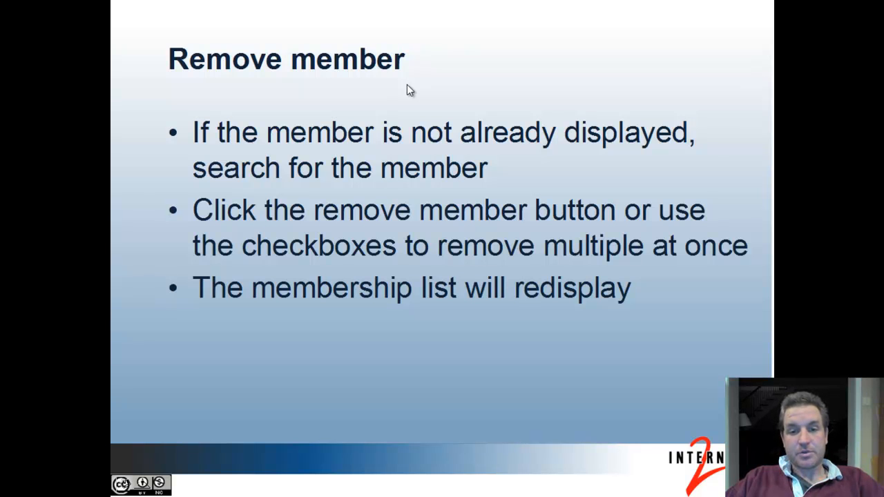
{"action": "key", "text": "alt+Tab"}
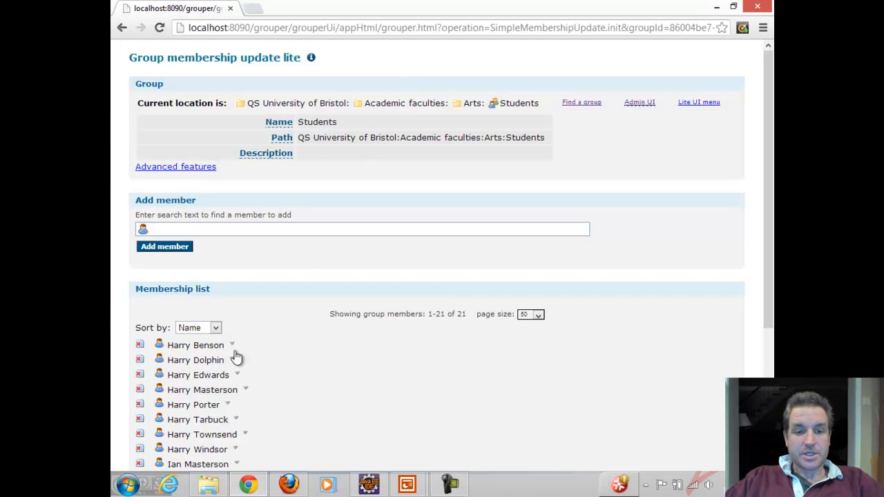
{"action": "left_click", "coordinate": [139, 345]}
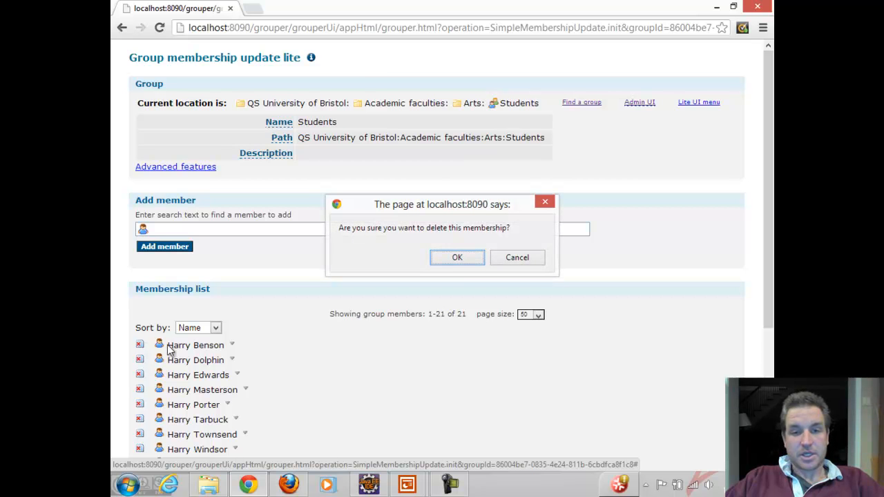
{"action": "left_click", "coordinate": [457, 265]}
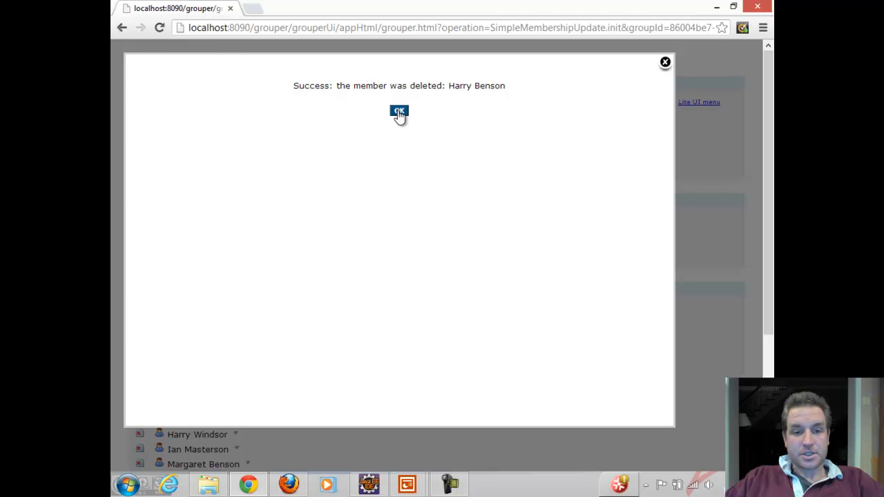
{"action": "left_click", "coordinate": [398, 112]}
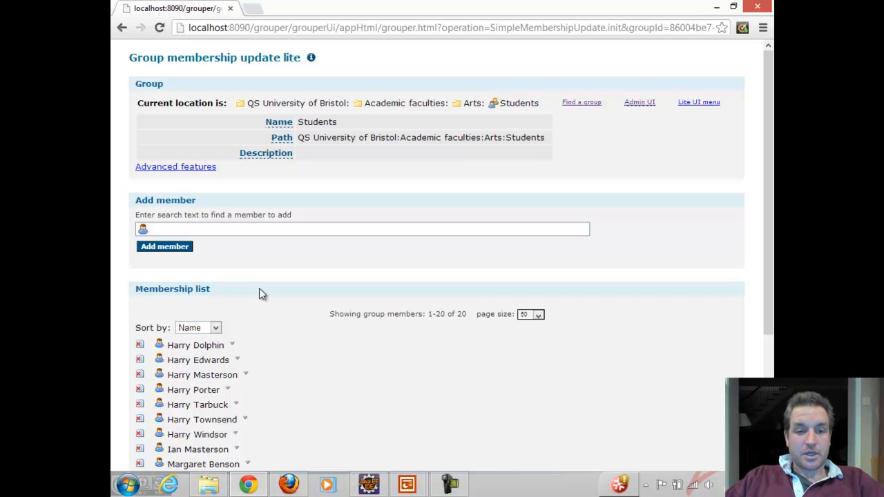
Step: Enable Delete multiple and remove the first four members of the Students membership list together
{"action": "left_click", "coordinate": [163, 170]}
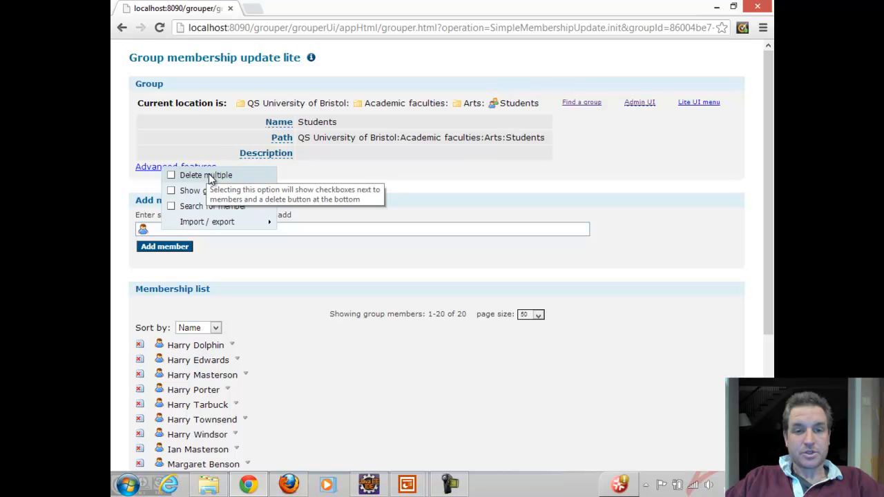
{"action": "left_click", "coordinate": [210, 178]}
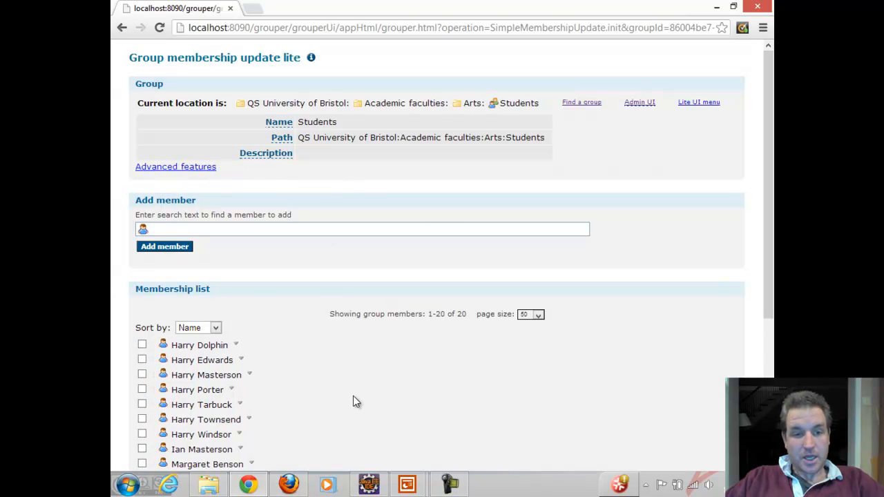
{"action": "left_click", "coordinate": [142, 343]}
{"action": "left_click", "coordinate": [142, 359]}
{"action": "left_click_drag", "start_coordinate": [770, 252], "coordinate": [770, 396]}
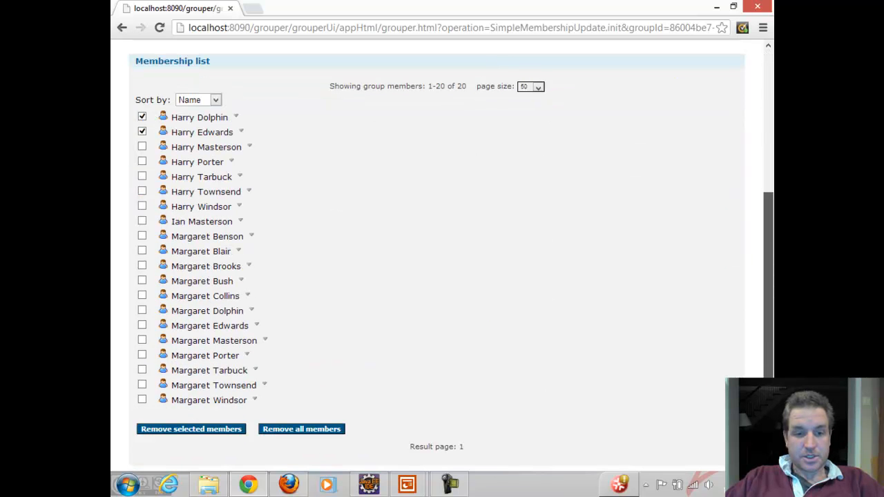
{"action": "left_click", "coordinate": [142, 147]}
{"action": "left_click", "coordinate": [142, 162]}
{"action": "left_click", "coordinate": [178, 431]}
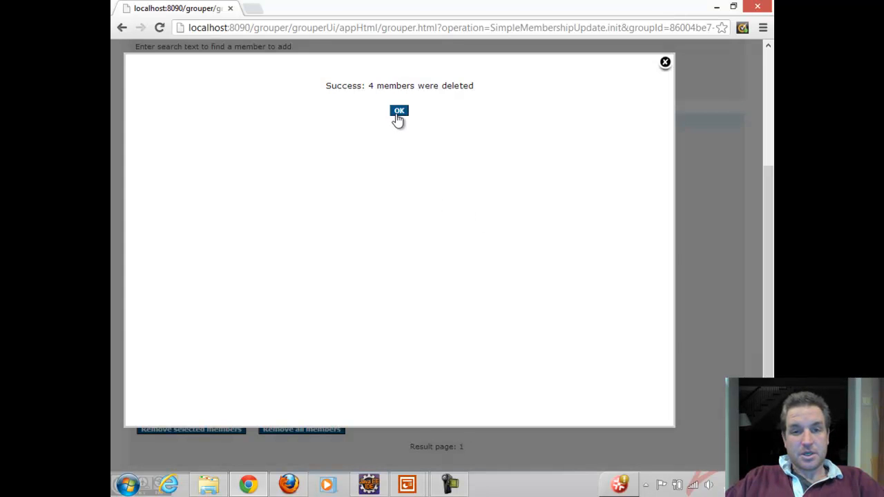
{"action": "left_click", "coordinate": [398, 112]}
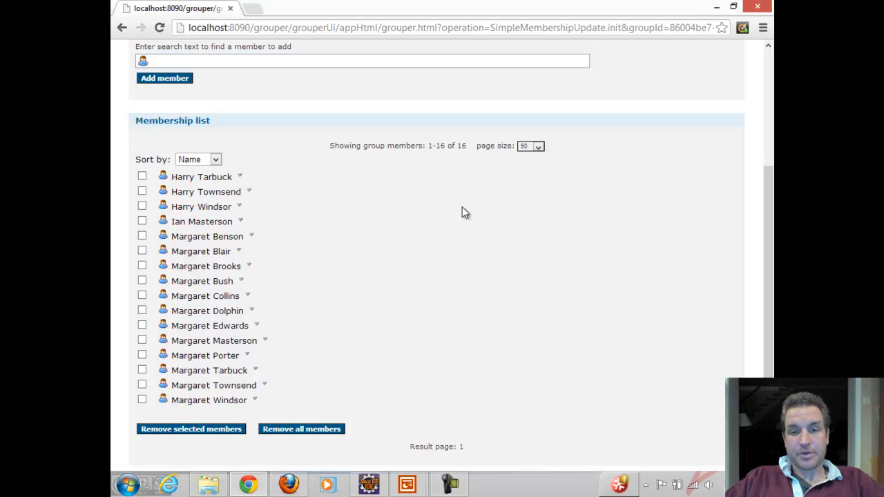
Step: Enable Search for member, search the membership list for "mar", and filter it to the first matching person
{"action": "left_click_drag", "start_coordinate": [770, 221], "coordinate": [760, 73]}
{"action": "left_click", "coordinate": [273, 231]}
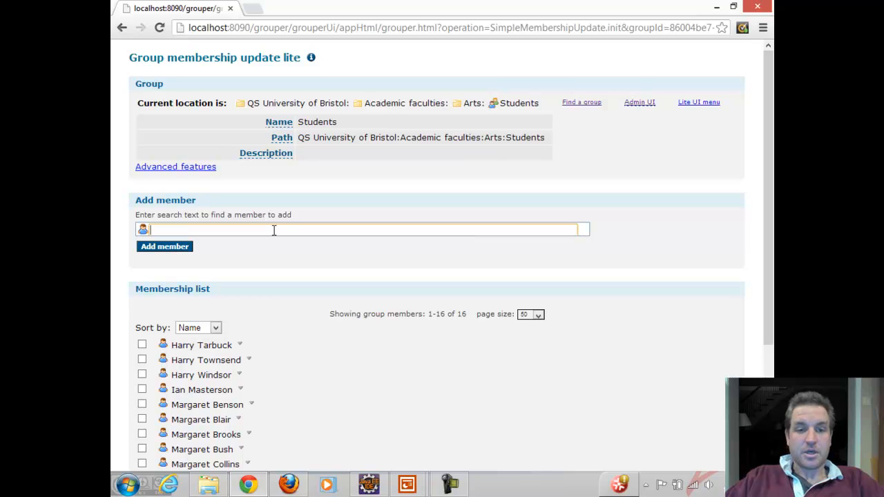
{"action": "left_click", "coordinate": [169, 169]}
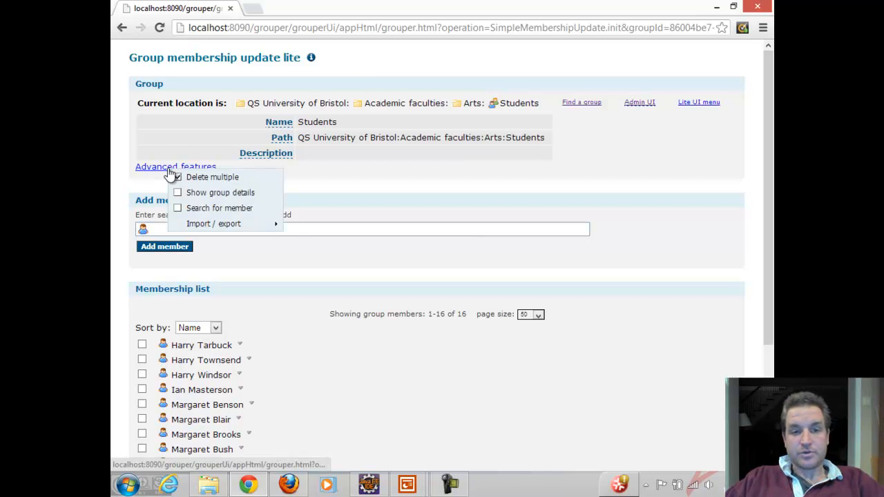
{"action": "left_click", "coordinate": [211, 207]}
{"action": "left_click", "coordinate": [230, 329]}
{"action": "type", "text": "mar"}
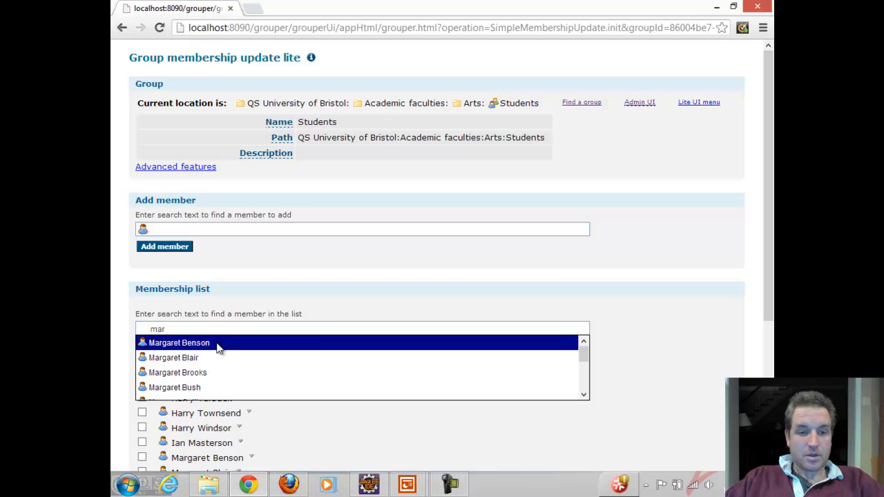
{"action": "left_click", "coordinate": [218, 346]}
{"action": "left_click", "coordinate": [151, 345]}
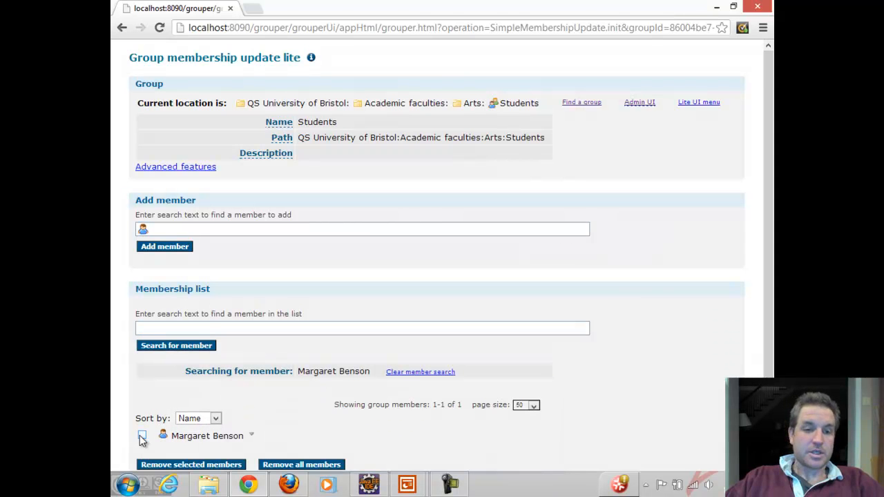
Step: Turn off Delete multiple and delete the one member shown in the filtered membership list
{"action": "left_click", "coordinate": [153, 167]}
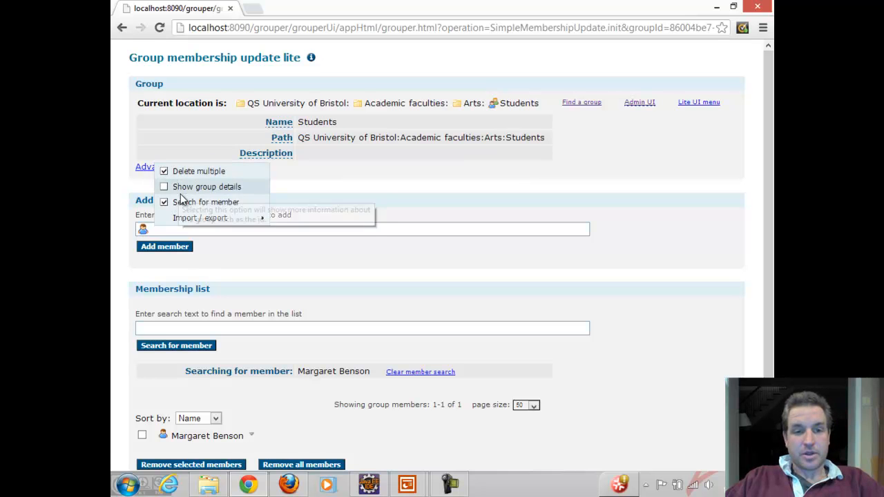
{"action": "left_click", "coordinate": [187, 170]}
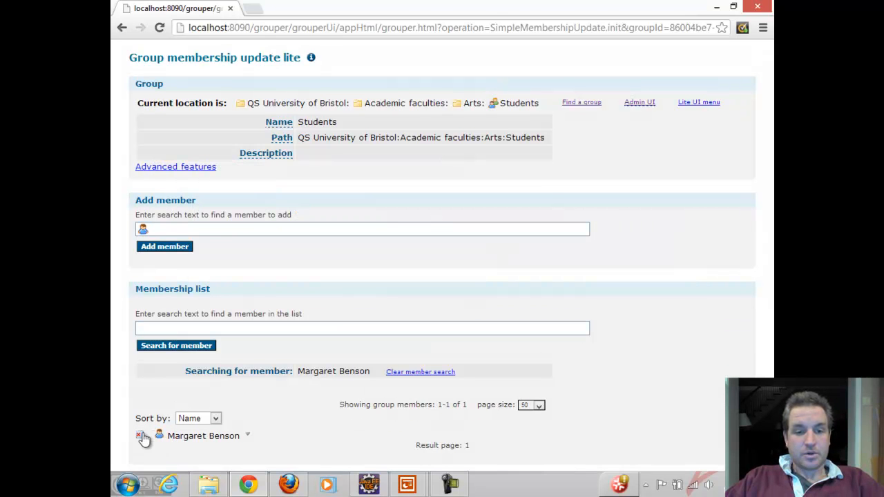
{"action": "left_click", "coordinate": [140, 437]}
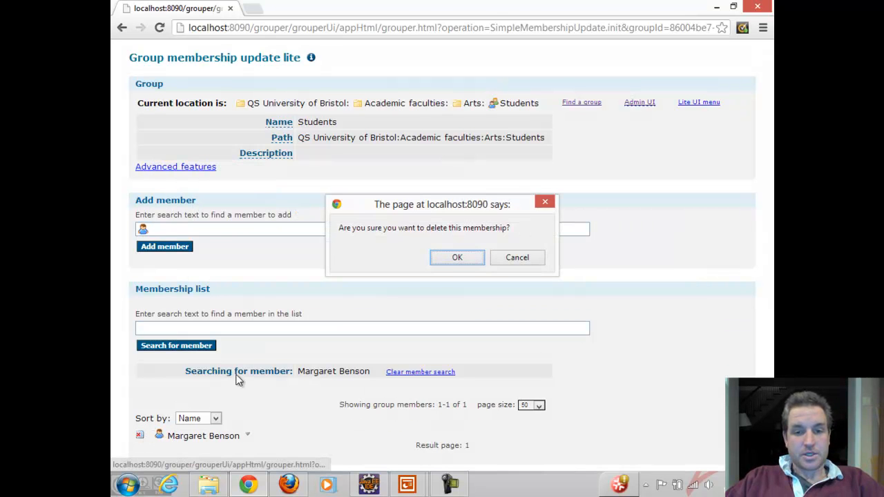
{"action": "left_click", "coordinate": [452, 259]}
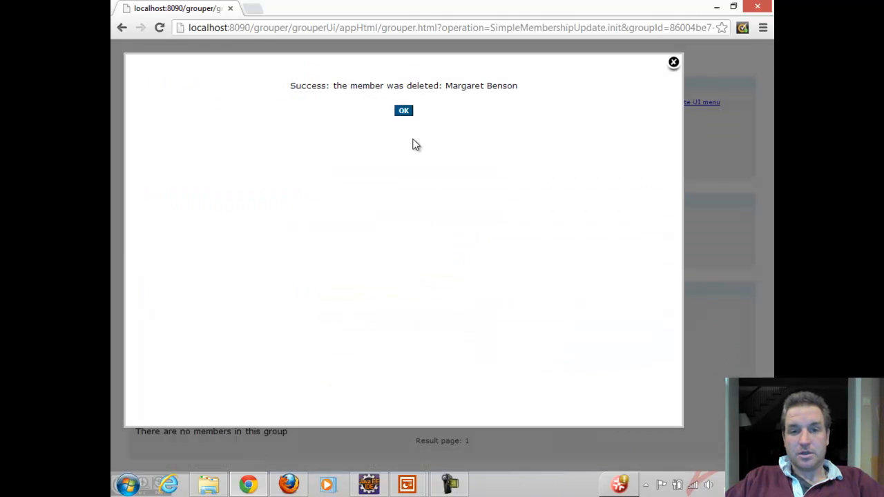
{"action": "left_click", "coordinate": [404, 114]}
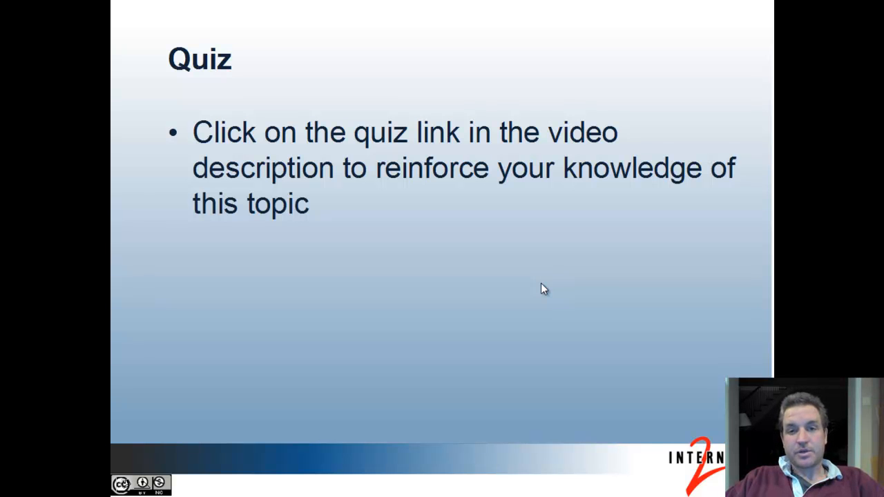
Step: Advance the PowerPoint presentation from the Quiz slide to the closing slide with further information
{"action": "left_click", "coordinate": [433, 276]}
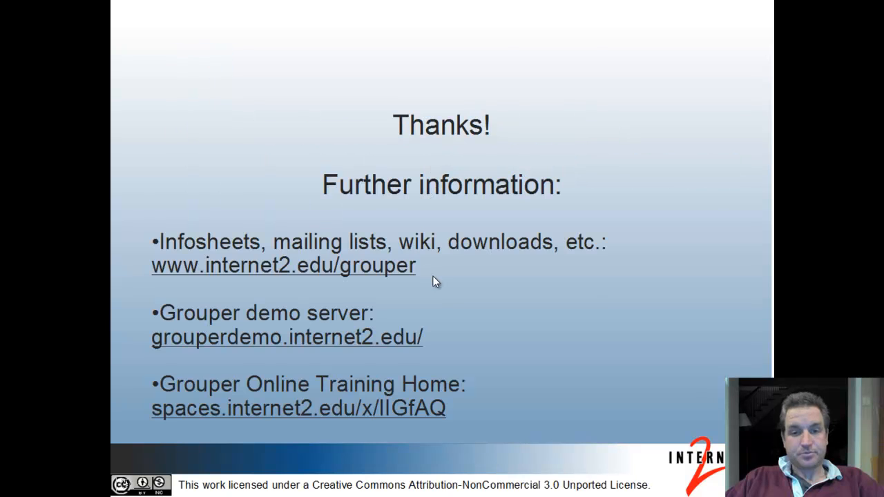